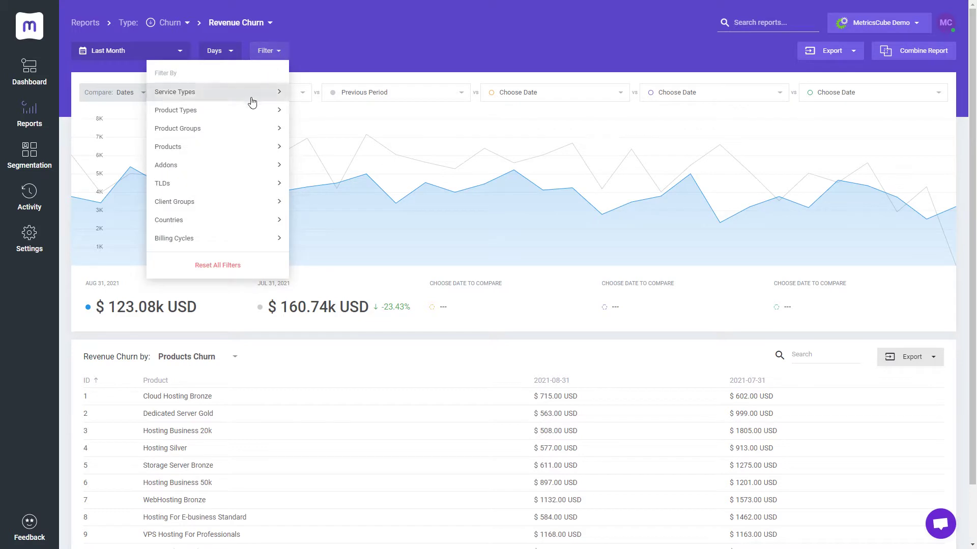
# - Filter the Revenue Churn report by Product Groups, choosing All
pyautogui.click(239, 128)
pyautogui.click(234, 156)
pyautogui.click(230, 183)
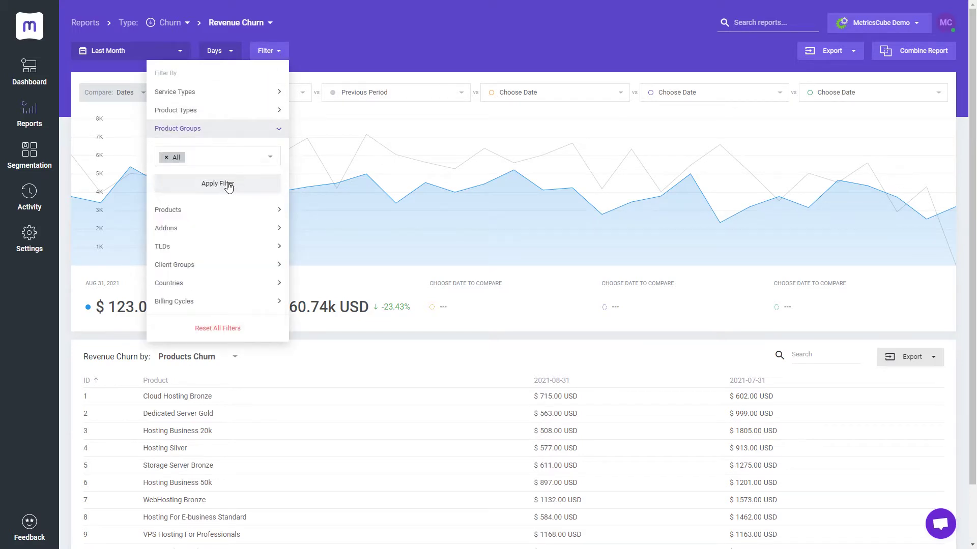
pyautogui.click(227, 183)
# - Add a Products filter with #11 Cloud Hosting Crystal plus one product each from searches for 15 and 32
pyautogui.click(227, 148)
pyautogui.click(235, 174)
pyautogui.write('11')
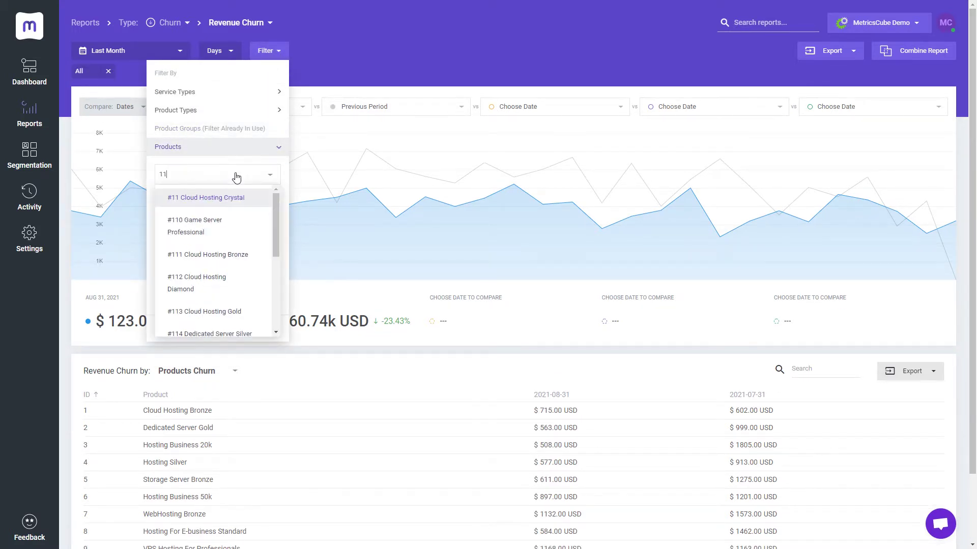
pyautogui.click(232, 196)
pyautogui.click(259, 178)
pyautogui.write('15')
pyautogui.click(241, 210)
pyautogui.click(258, 193)
pyautogui.write('32')
pyautogui.click(240, 216)
pyautogui.click(239, 219)
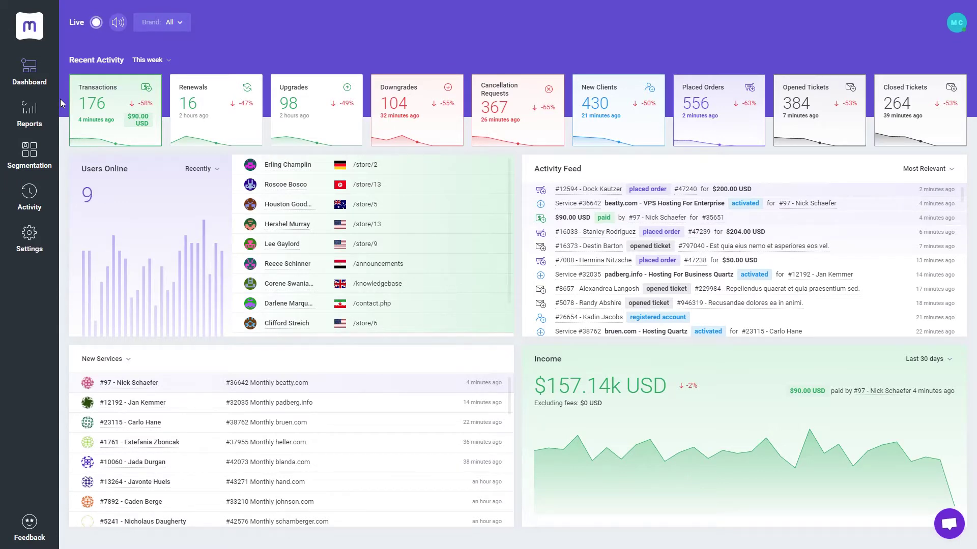
# - Open the overview of Churn reports
pyautogui.moveTo(54, 109)
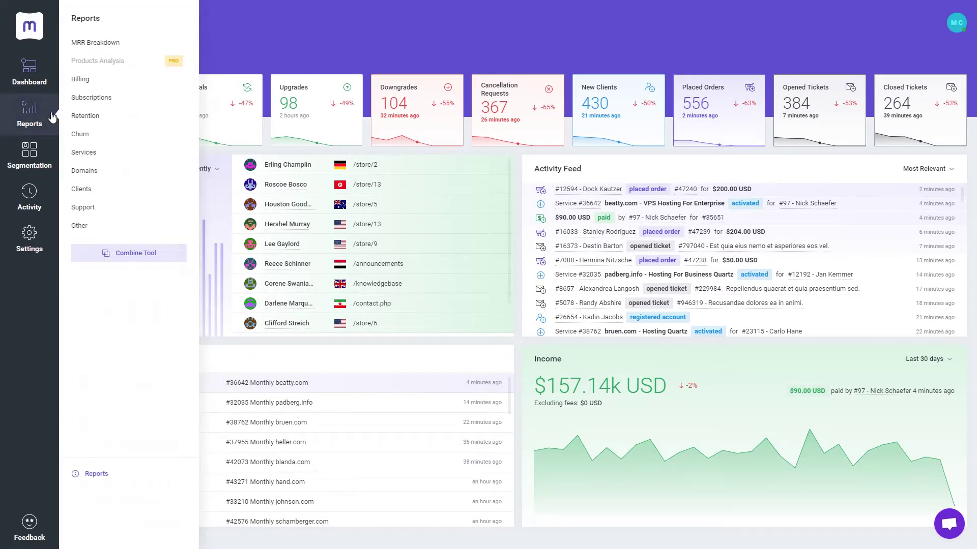
pyautogui.click(127, 122)
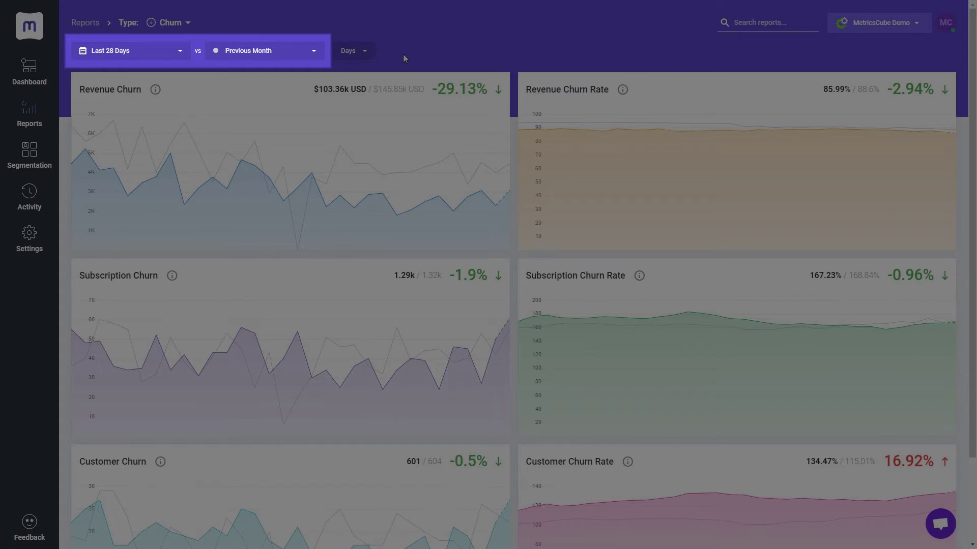
pyautogui.click(403, 53)
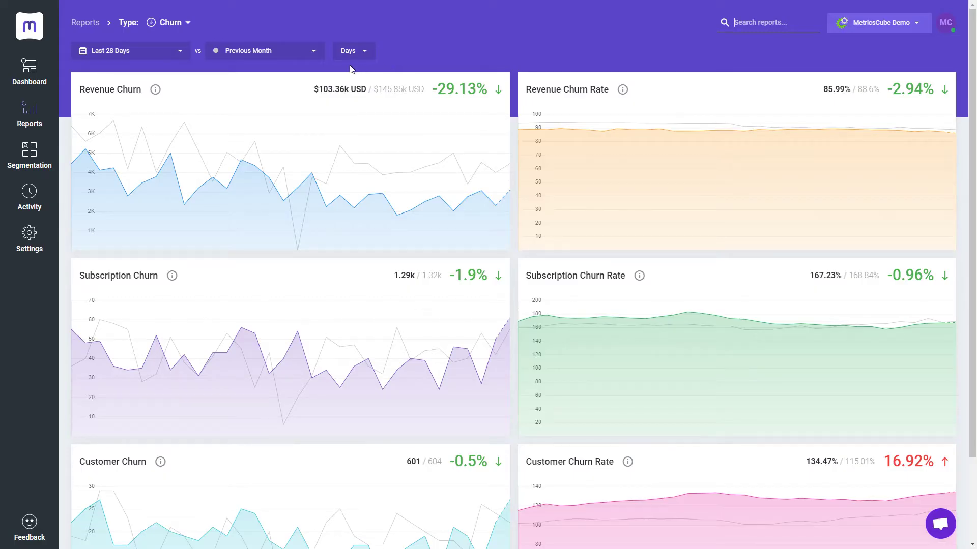
# - Set the main date range of the churn reports to Aug 10, 2021 - Sep 08, 2021
pyautogui.click(179, 51)
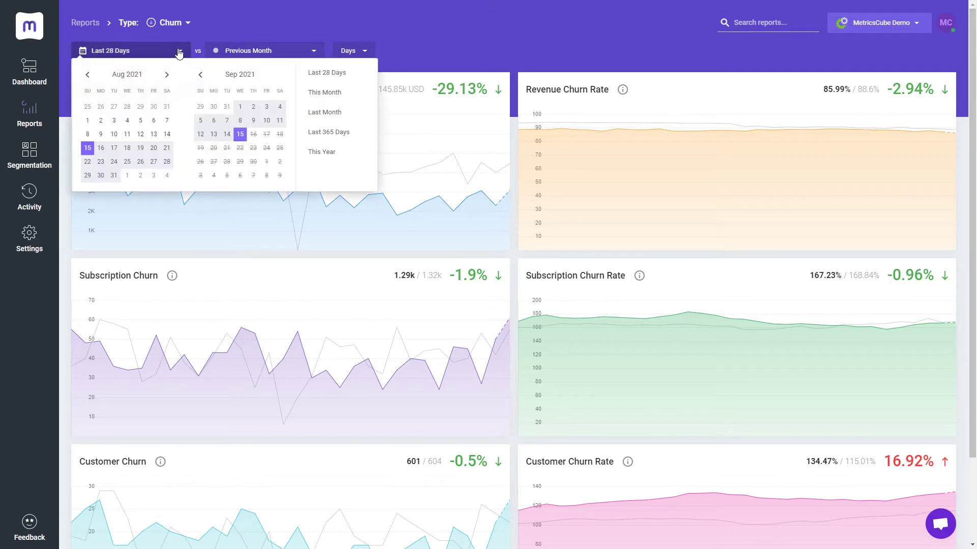
pyautogui.click(118, 134)
pyautogui.click(240, 120)
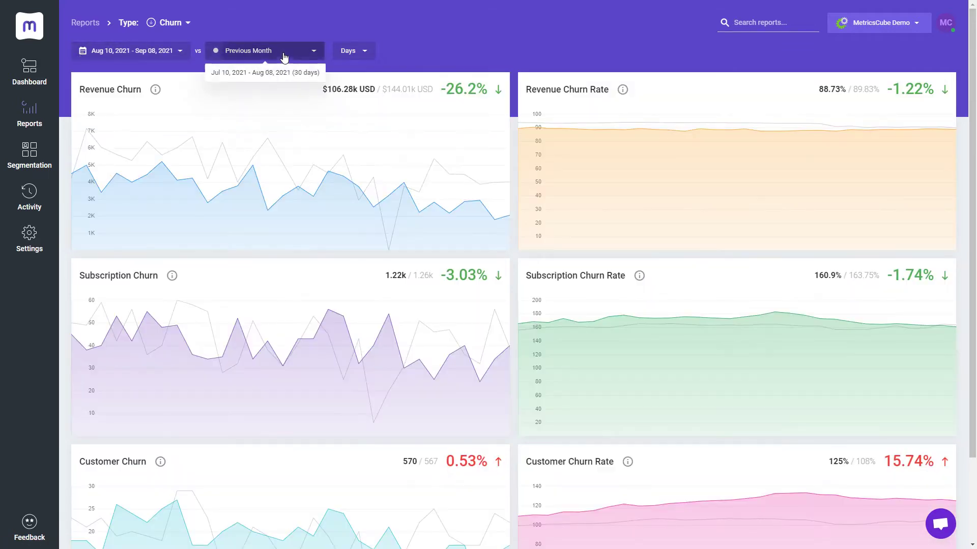
# - Set the comparison range to Jul 11 - Aug 9, 2021 and group the churn charts by Weeks
pyautogui.click(284, 56)
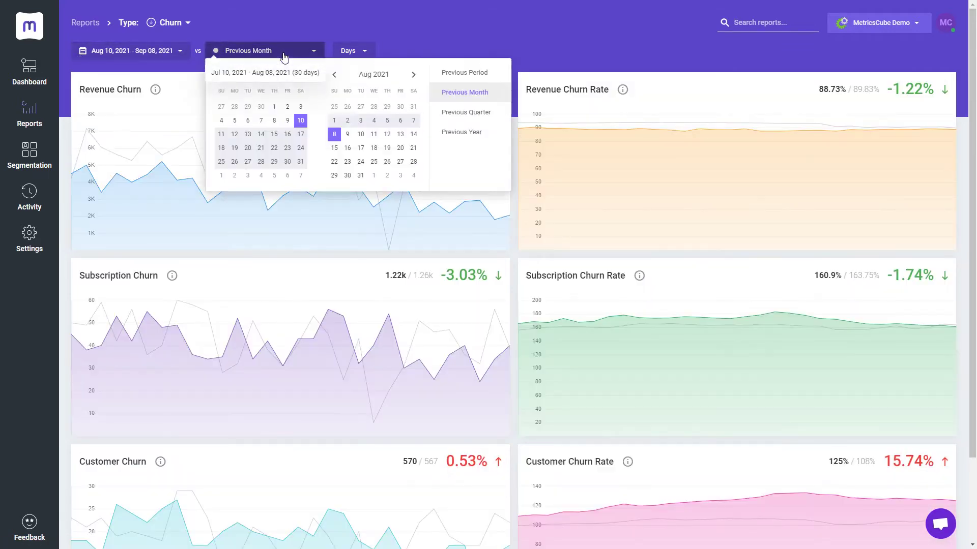
pyautogui.click(221, 134)
pyautogui.click(347, 134)
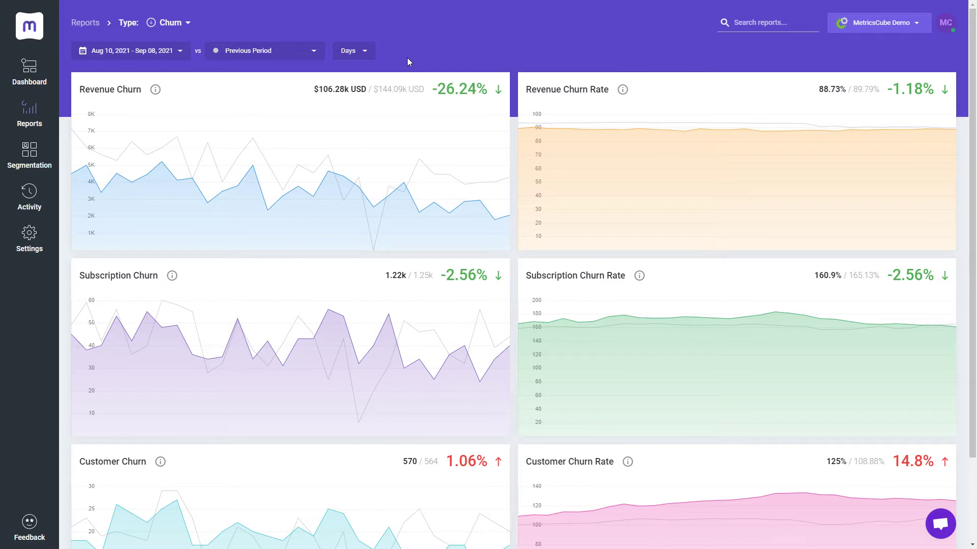
pyautogui.click(370, 52)
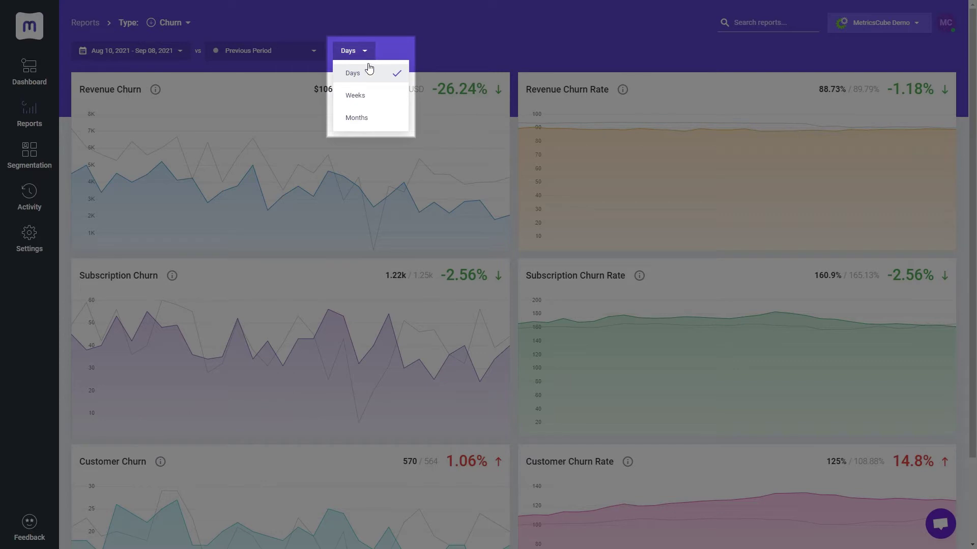
pyautogui.click(379, 97)
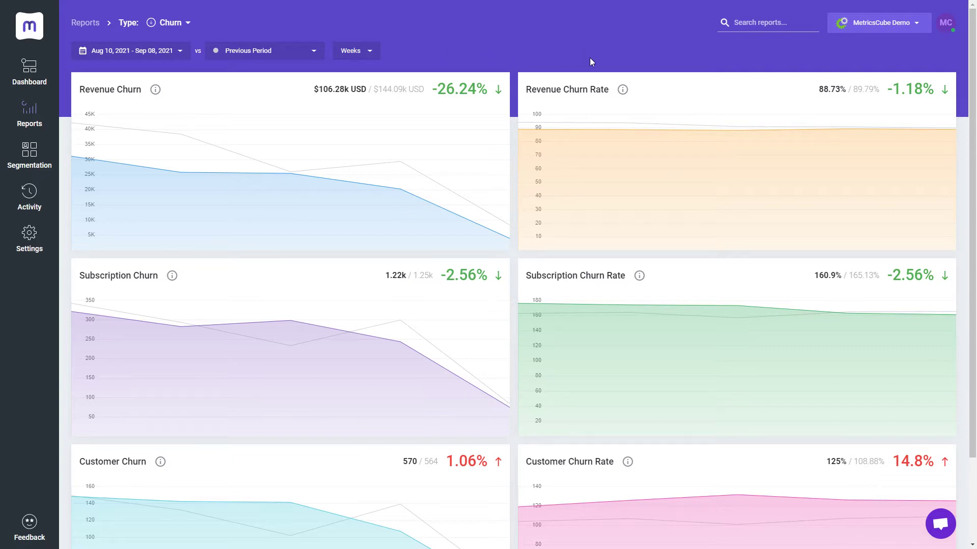
# - Open the blog post linked in the Revenue Churn Rate description and read about churn types, causes and countermeasures
pyautogui.moveTo(623, 90)
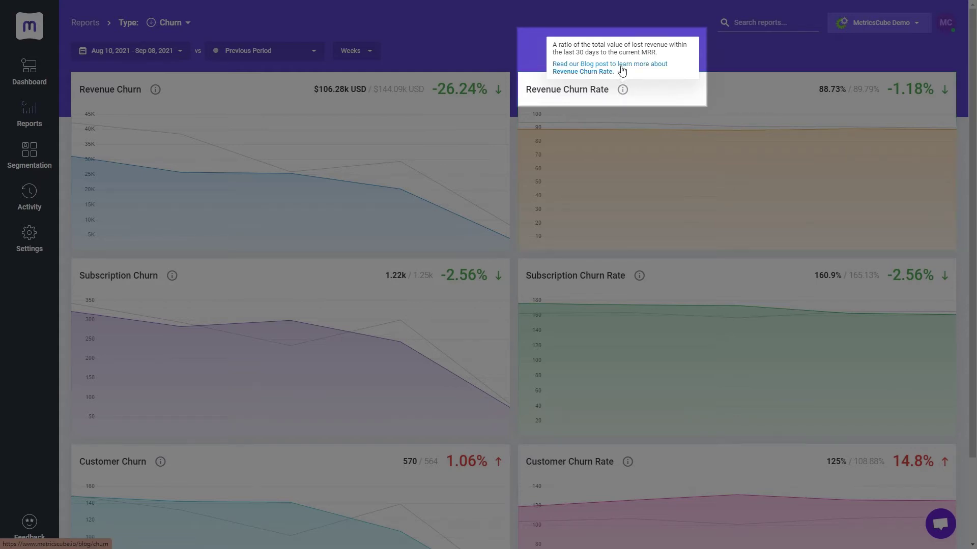
pyautogui.click(622, 71)
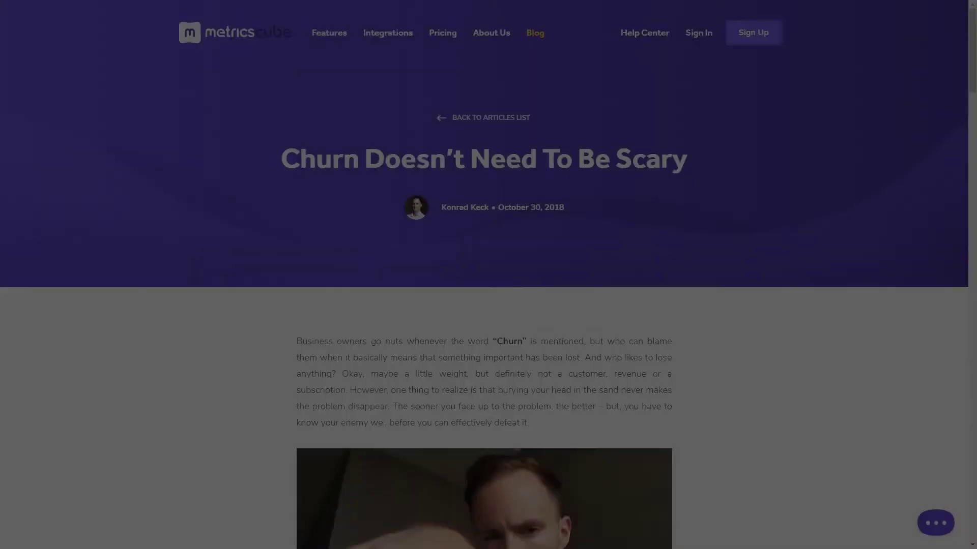
pyautogui.scroll(-3, 488, 274)
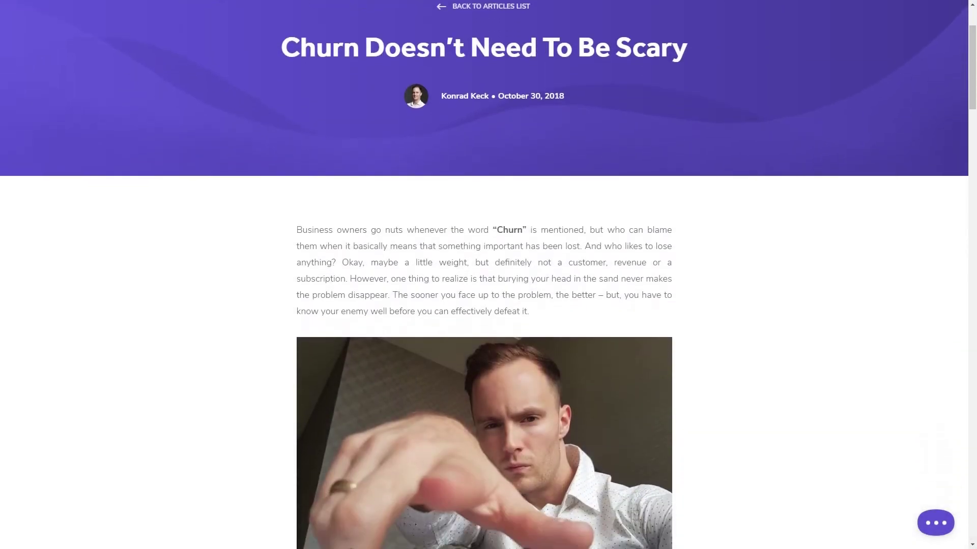
pyautogui.scroll(-6, 488, 274)
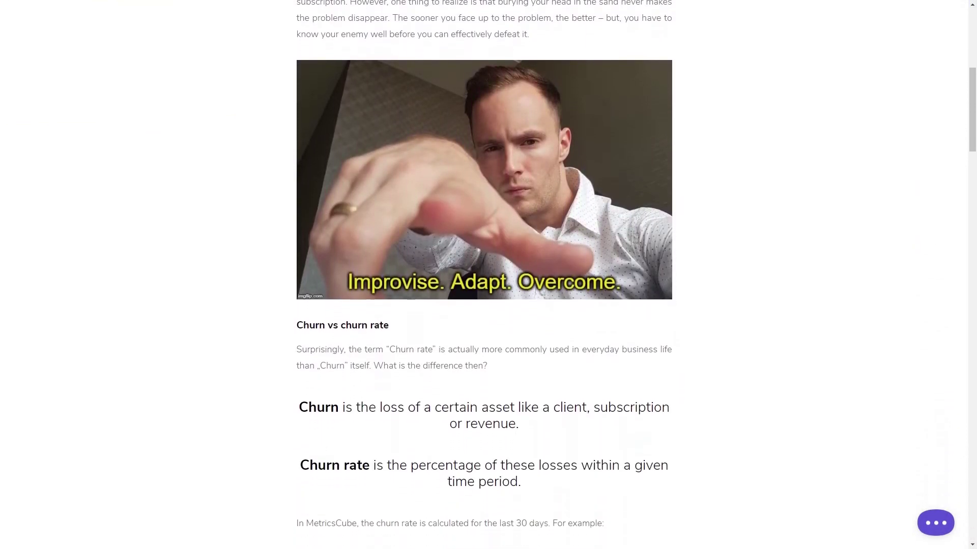
pyautogui.scroll(-8, 489, 275)
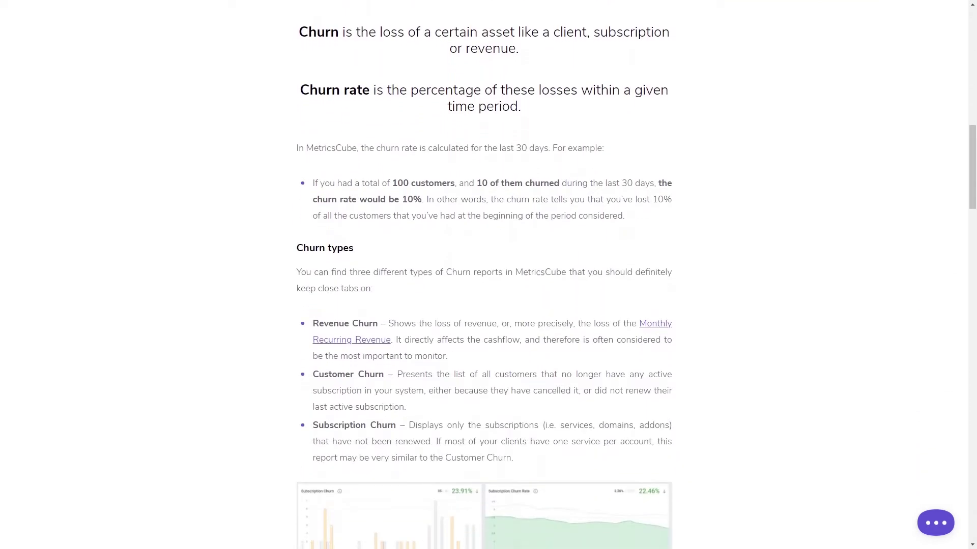
pyautogui.scroll(-8, 489, 275)
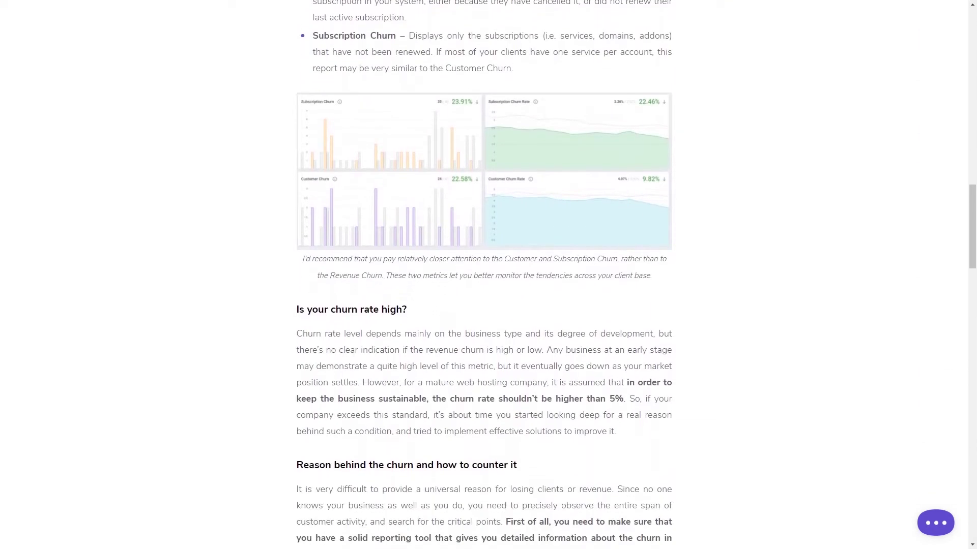
pyautogui.scroll(-8, 488, 275)
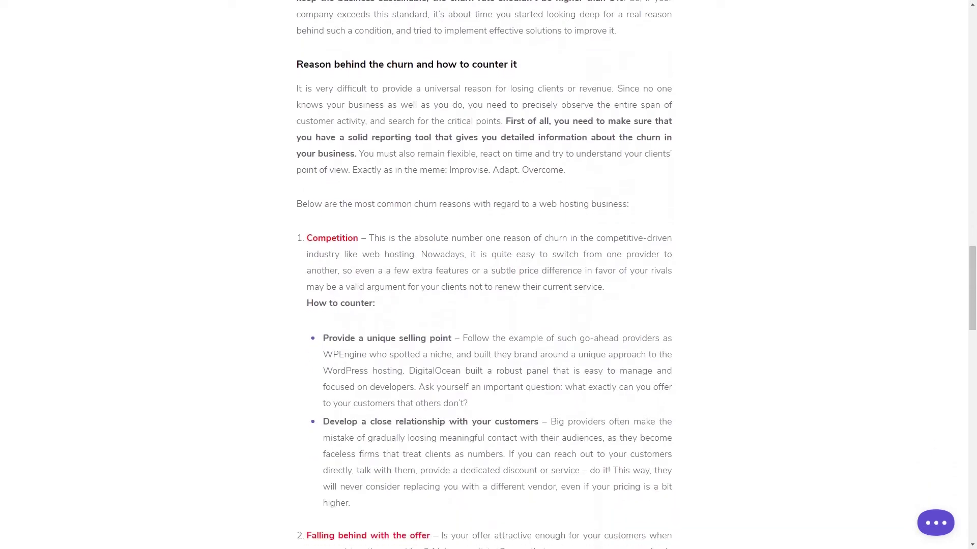
pyautogui.scroll(-8, 489, 274)
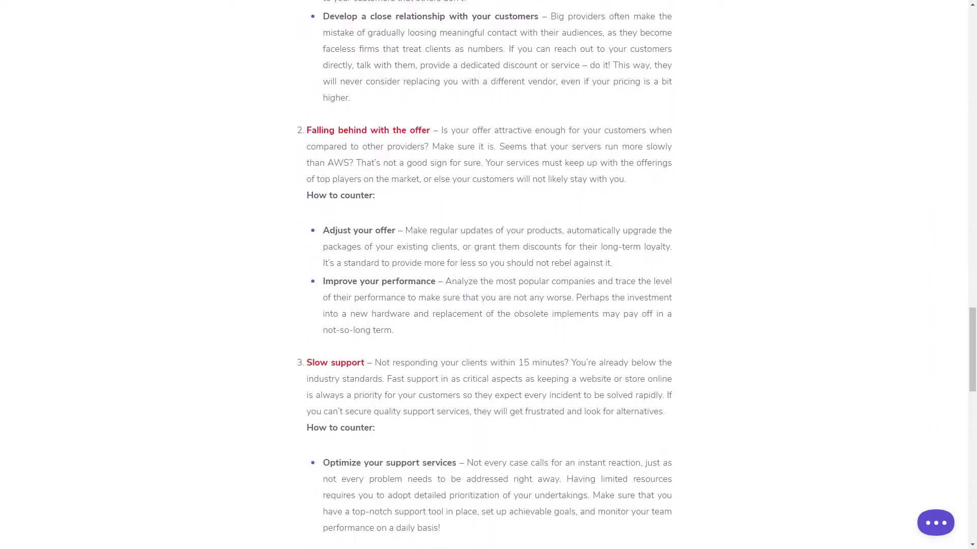
pyautogui.scroll(-5, 488, 275)
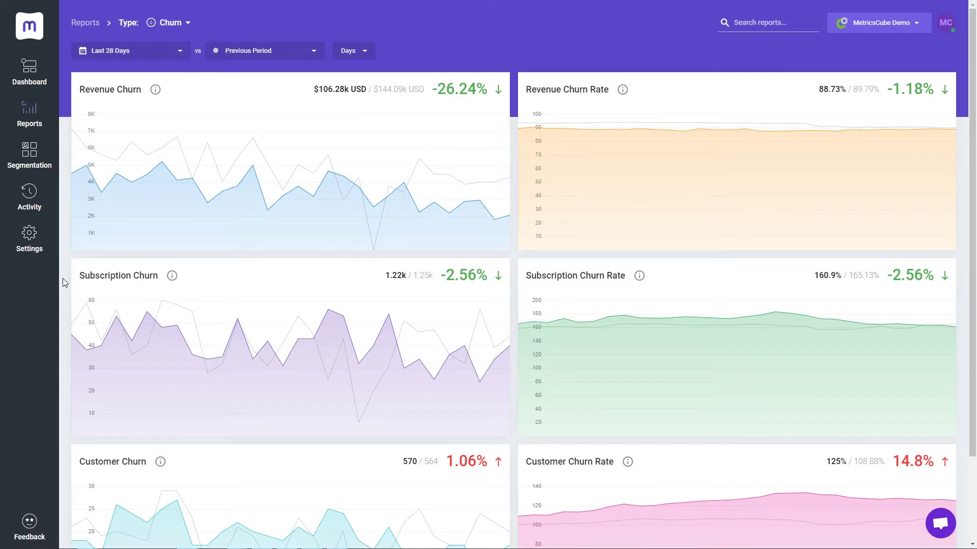
# - Open the detailed Subscription Churn report
pyautogui.moveTo(76, 291)
pyautogui.click(75, 291)
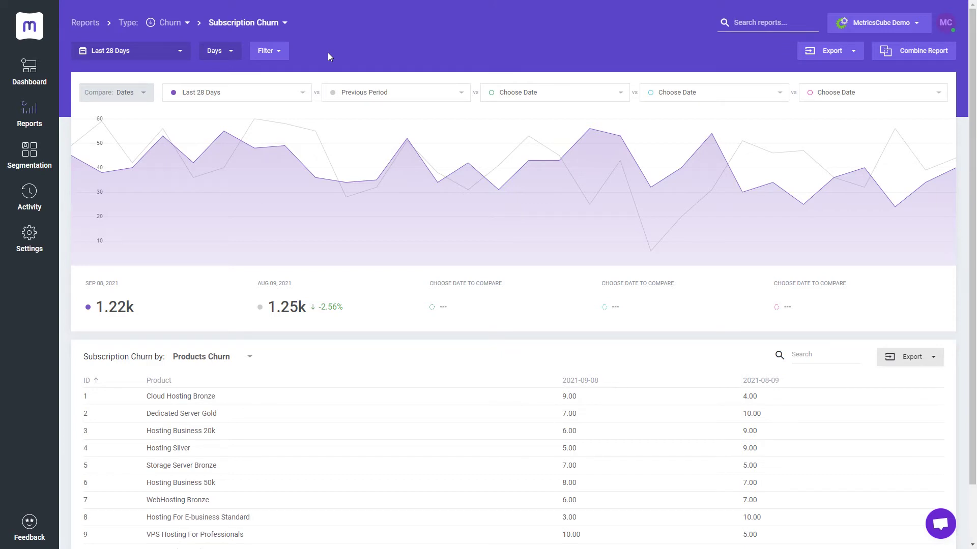
# - Filter the Subscription Churn report by the product groups #1 Hybrid Hosting Solutions and #3 E-commerce Hosting Solutions
pyautogui.click(283, 54)
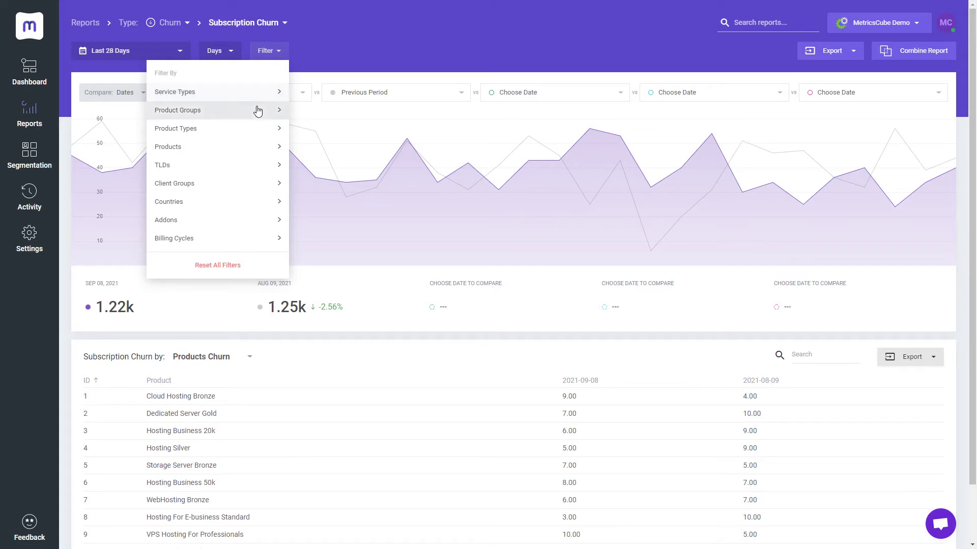
pyautogui.click(257, 112)
pyautogui.click(255, 137)
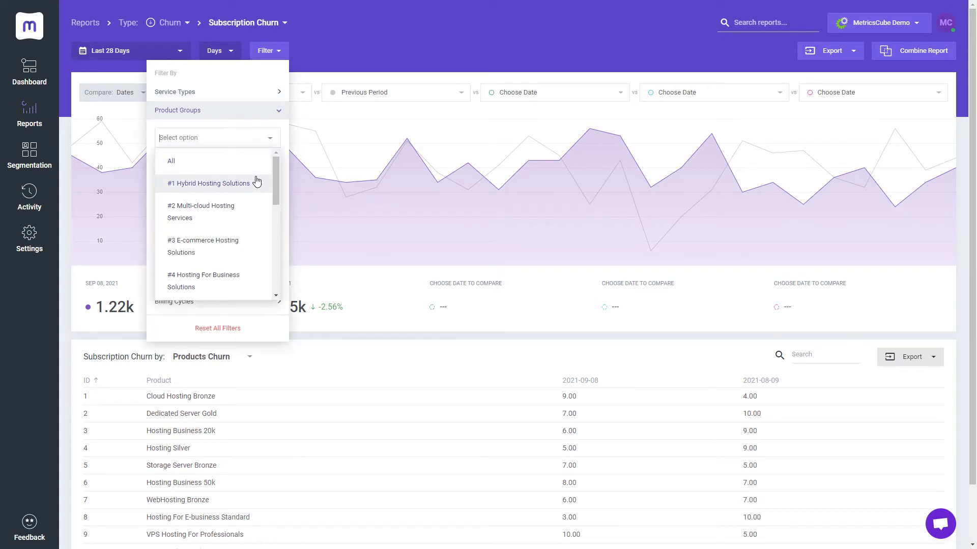
pyautogui.click(255, 183)
pyautogui.click(263, 152)
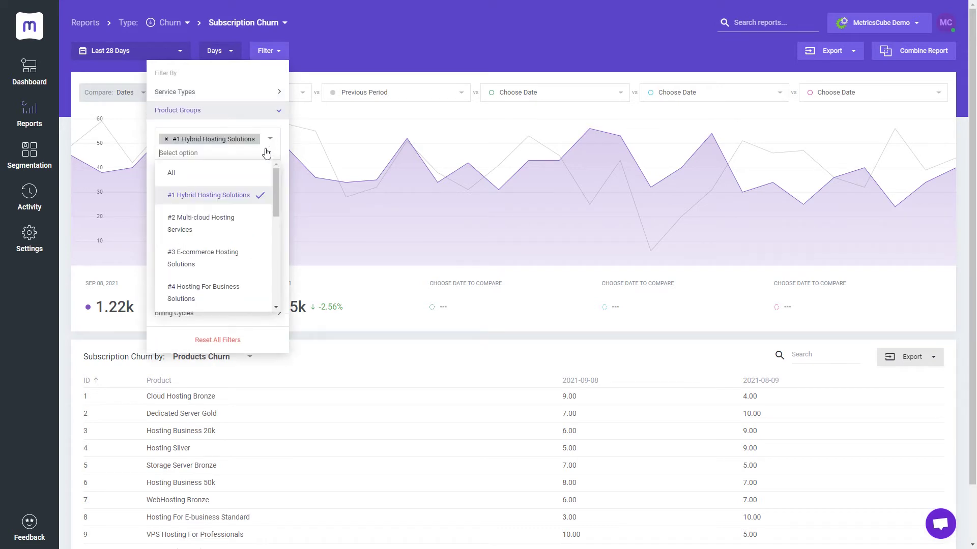
pyautogui.click(250, 249)
pyautogui.click(249, 178)
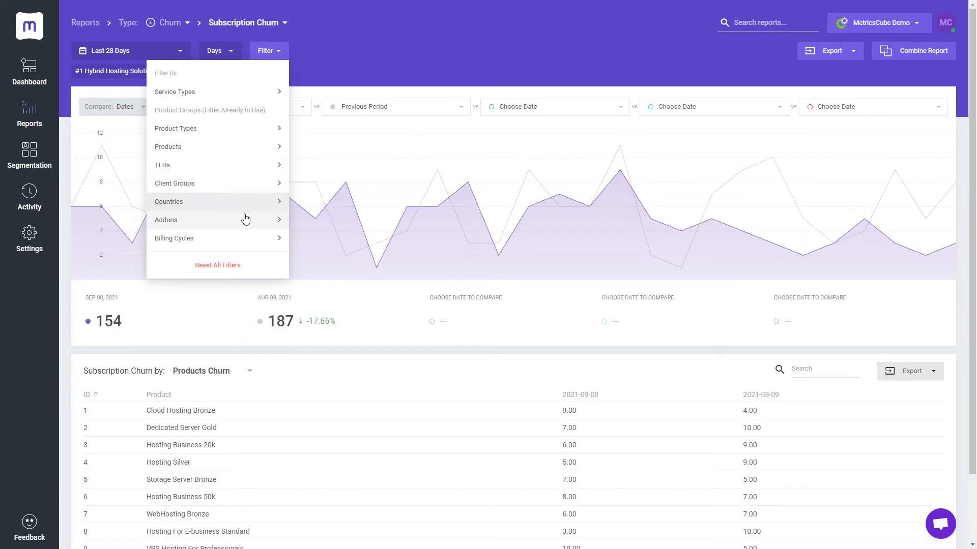
# - Add a Billing Cycles filter set to Monthly to the Subscription Churn report
pyautogui.click(247, 238)
pyautogui.click(237, 265)
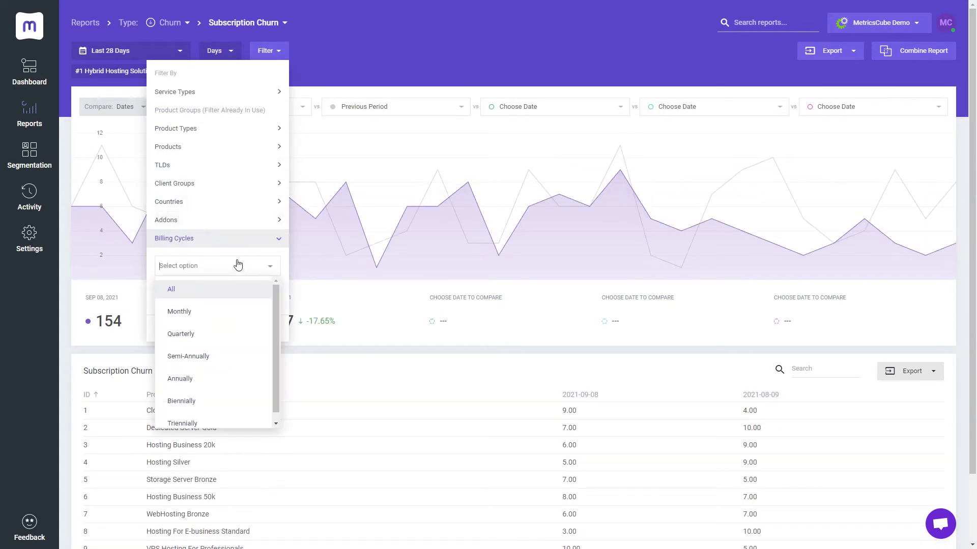
pyautogui.click(225, 312)
pyautogui.click(231, 294)
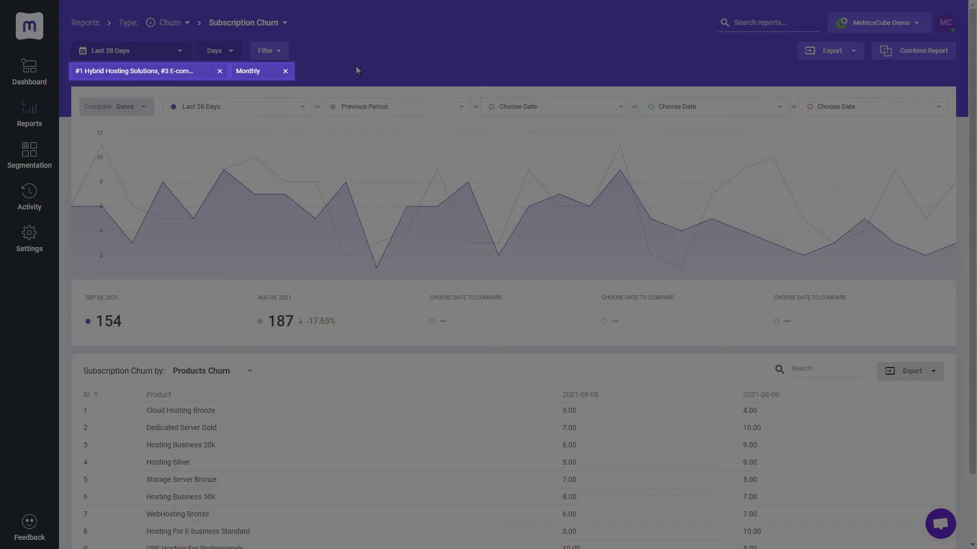
# - Remove the Monthly billing cycle filter and the product groups filter from the report
pyautogui.click(286, 72)
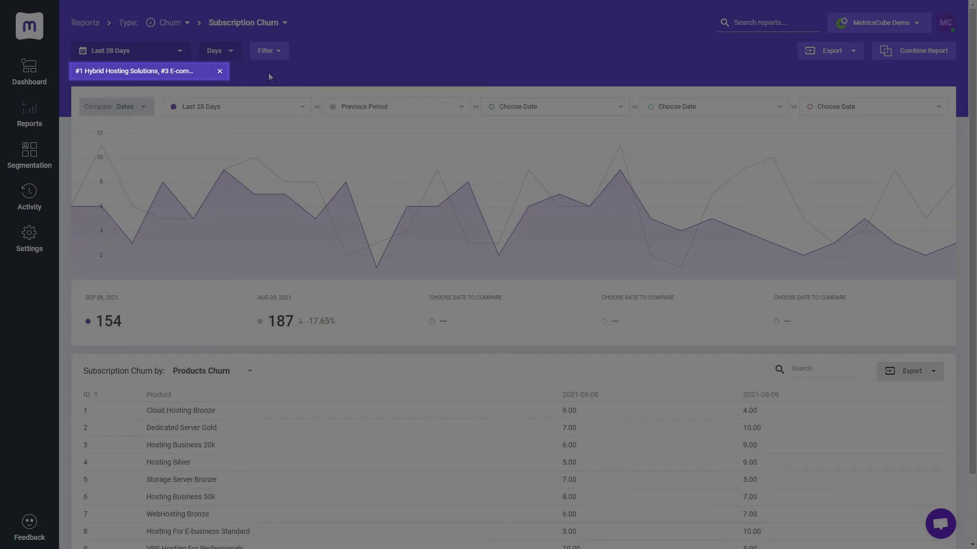
pyautogui.click(220, 71)
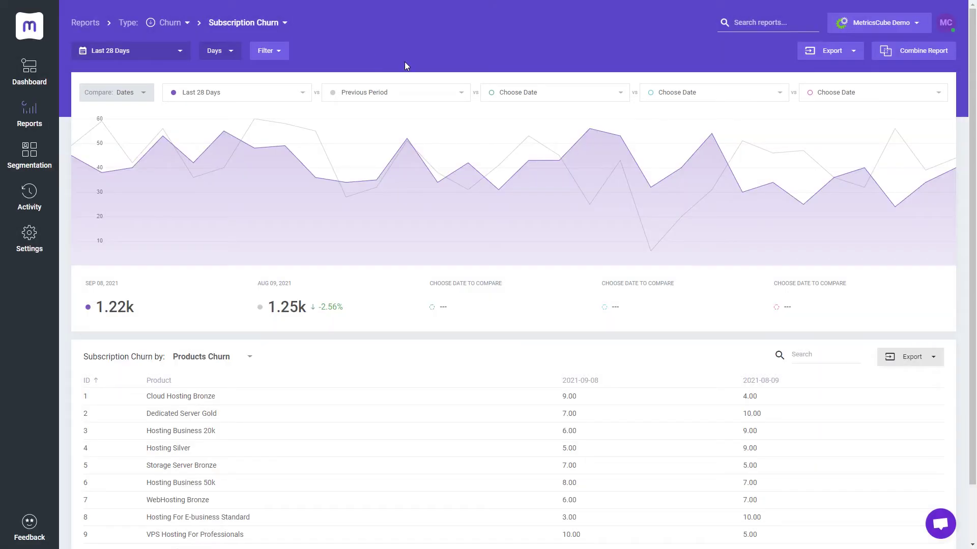
# - Set the third date slot of the comparison to Jul 10, 2021 - Aug 08, 2021
pyautogui.click(551, 92)
pyautogui.click(340, 117)
pyautogui.click(340, 117)
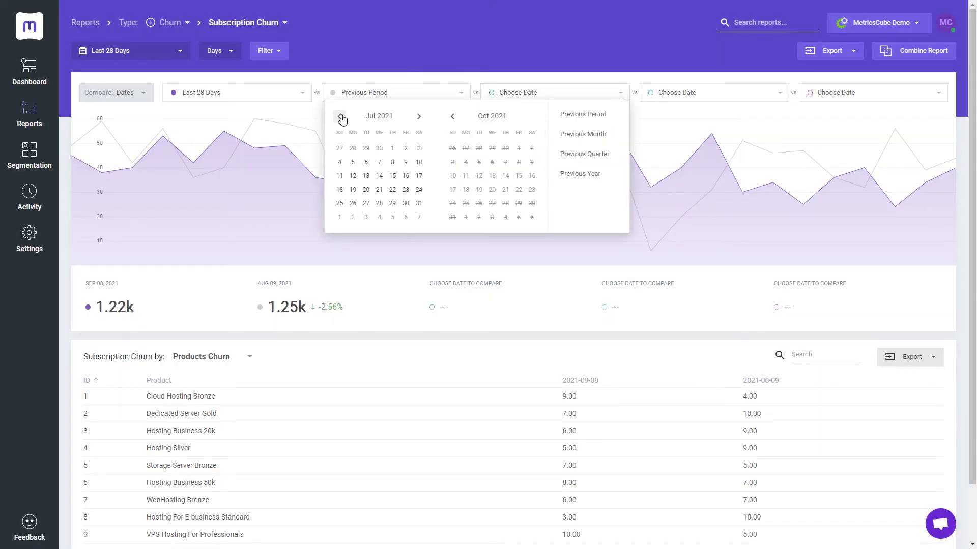
pyautogui.click(419, 162)
pyautogui.click(452, 118)
pyautogui.click(452, 118)
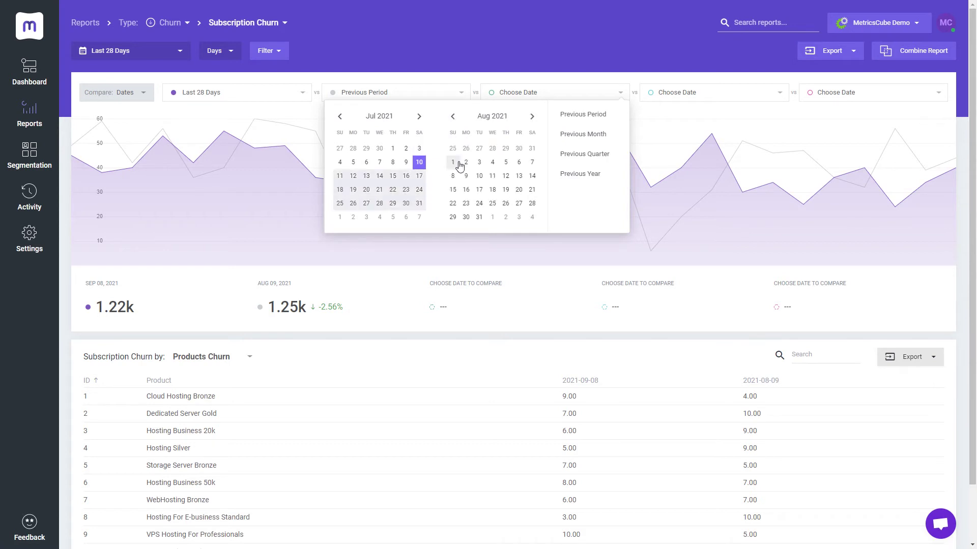
pyautogui.click(452, 162)
# - Set the fourth date slot of the comparison to Previous Period, ending Jul 09, 2021
pyautogui.click(499, 116)
pyautogui.click(498, 116)
pyautogui.click(499, 117)
pyautogui.click(551, 148)
pyautogui.click(611, 116)
pyautogui.click(611, 116)
pyautogui.click(611, 116)
pyautogui.click(738, 113)
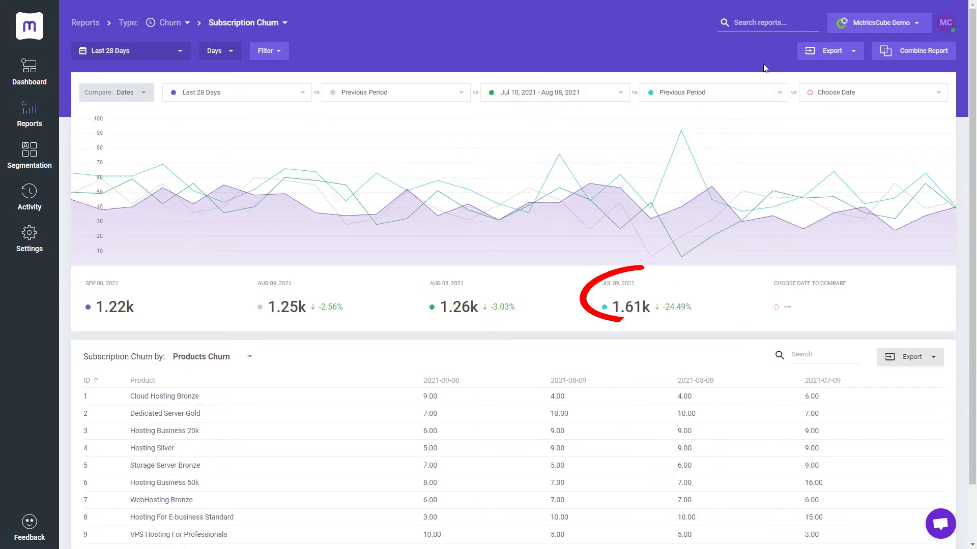
# - Fill the fifth date slot of the comparison with the previous period ending Jun 09, 2021
pyautogui.click(821, 96)
pyautogui.click(658, 117)
pyautogui.click(657, 116)
pyautogui.click(657, 117)
pyautogui.click(657, 116)
pyautogui.click(771, 116)
pyautogui.click(770, 117)
pyautogui.click(771, 117)
pyautogui.click(771, 117)
pyautogui.click(810, 162)
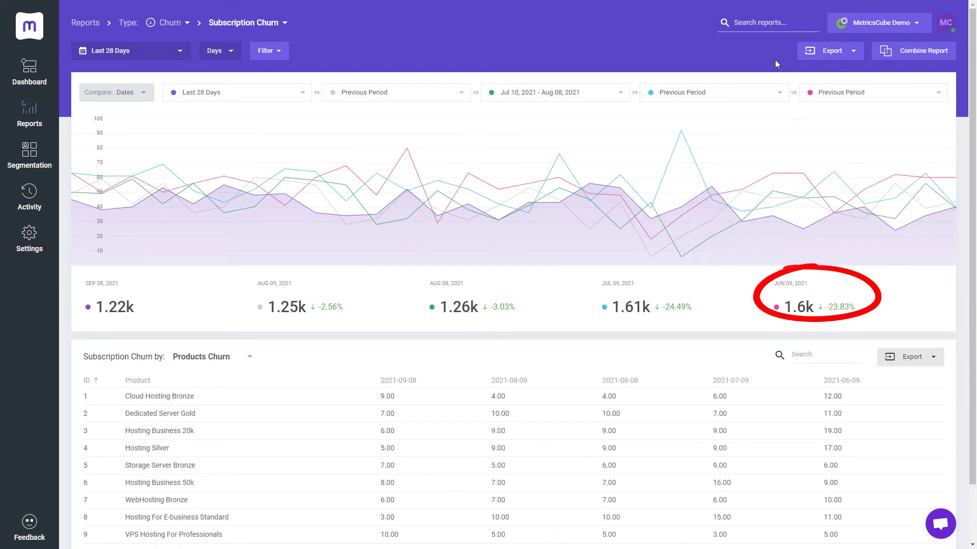
# - Clear the fifth and fourth date slots from the Subscription Churn comparison
pyautogui.click(809, 93)
pyautogui.click(651, 93)
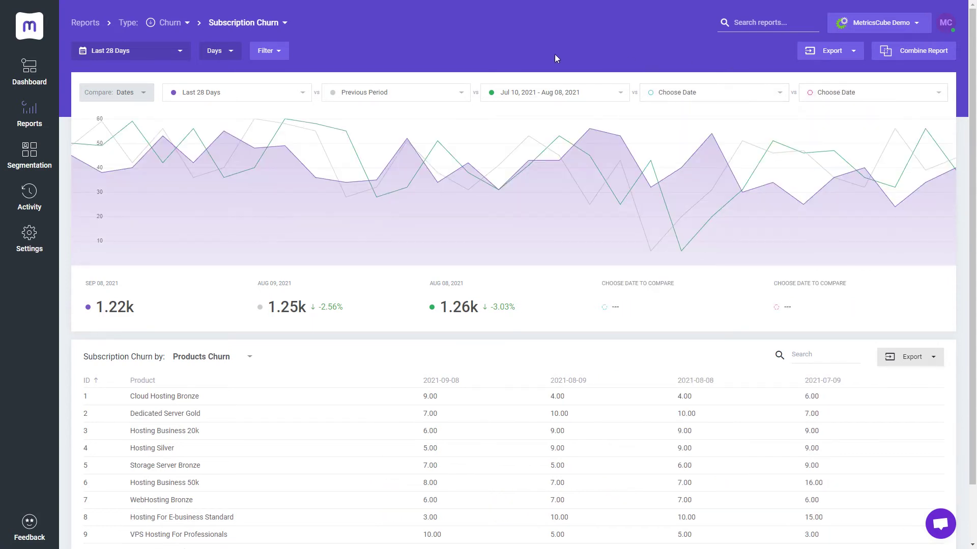
# - Clear the third date slot and switch the Subscription Churn comparison from dates to Product Groups
pyautogui.click(492, 92)
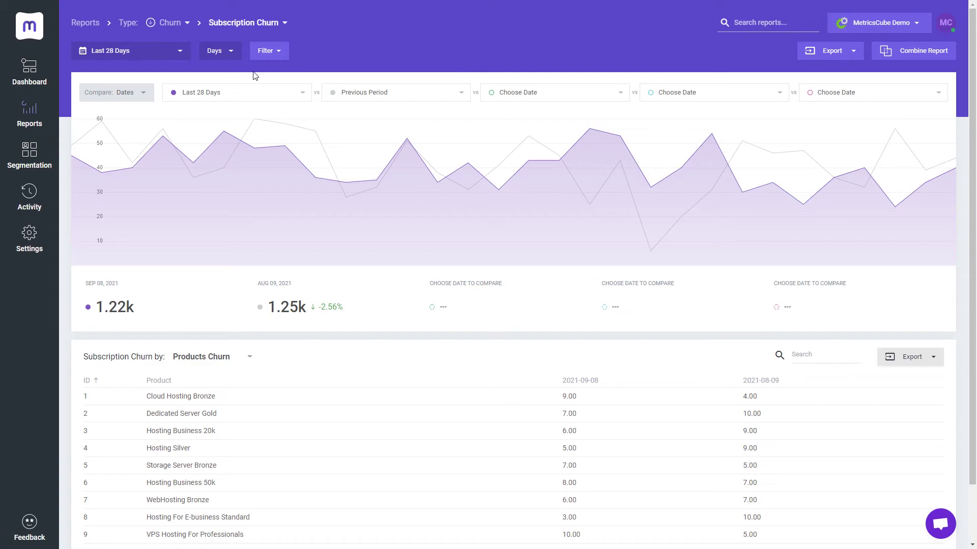
pyautogui.click(144, 93)
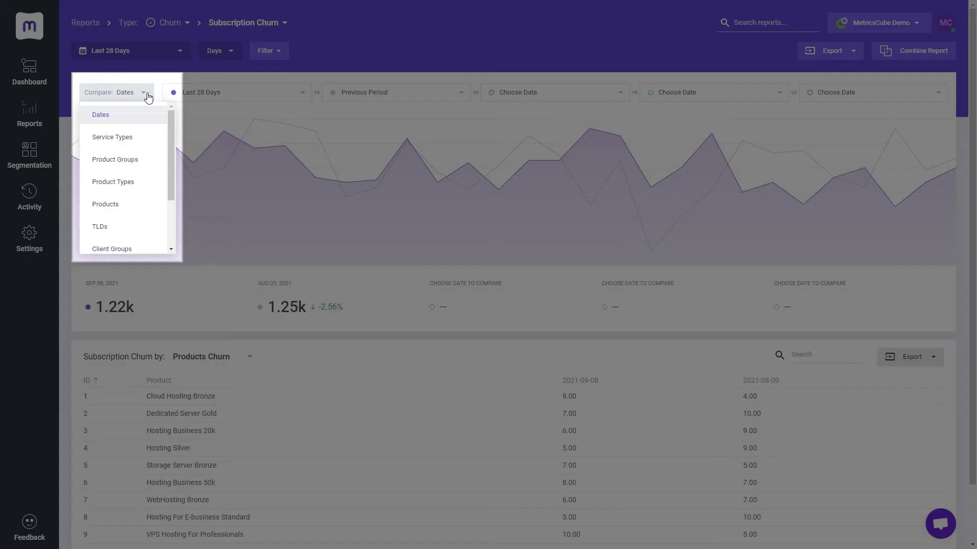
pyautogui.moveTo(172, 120)
pyautogui.mouseDown()
pyautogui.moveTo(170, 168)
pyautogui.moveTo(172, 118)
pyautogui.mouseUp()
pyautogui.click(149, 158)
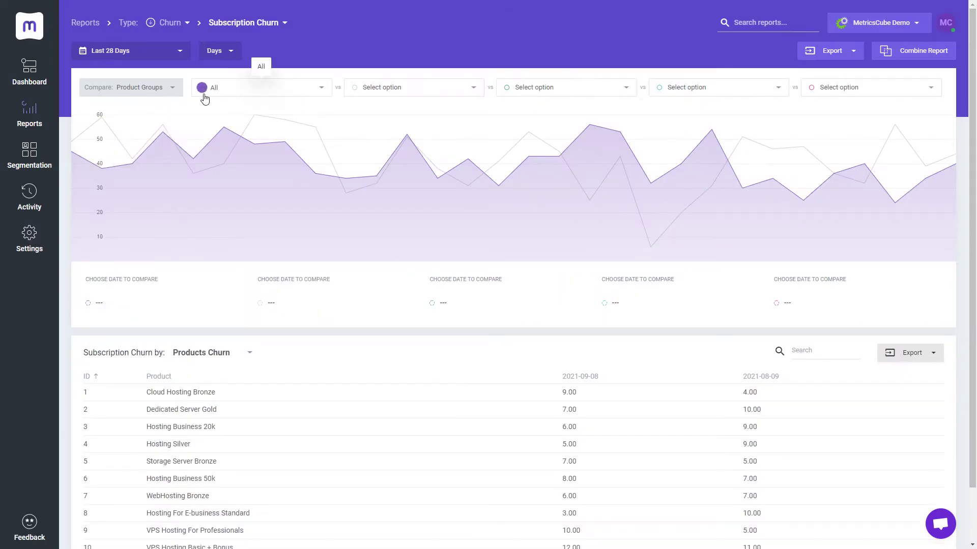
# - Compare #2 Multi-cloud Hosting Services in the first slot with #7 Cloud Hosting Services in the second
pyautogui.click(214, 92)
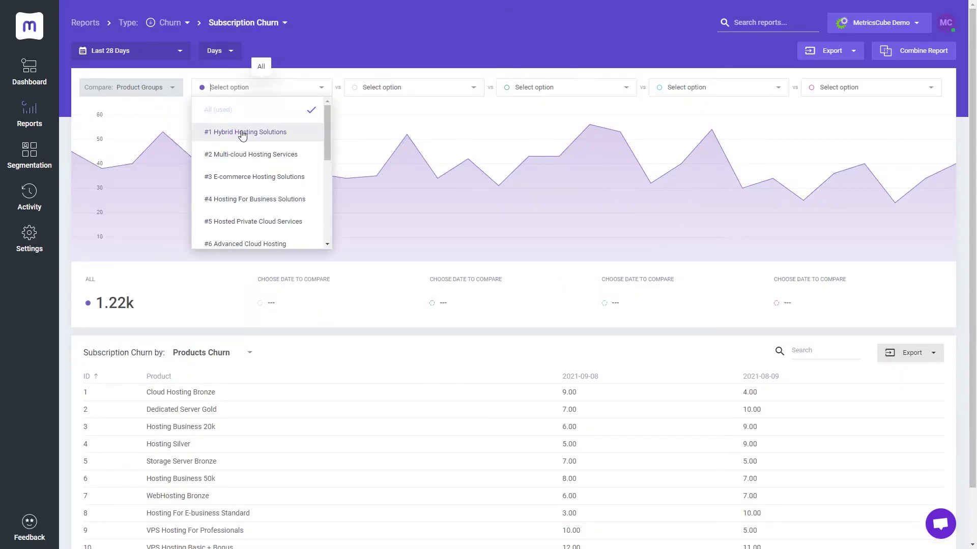
pyautogui.click(279, 155)
pyautogui.click(362, 87)
pyautogui.write('7')
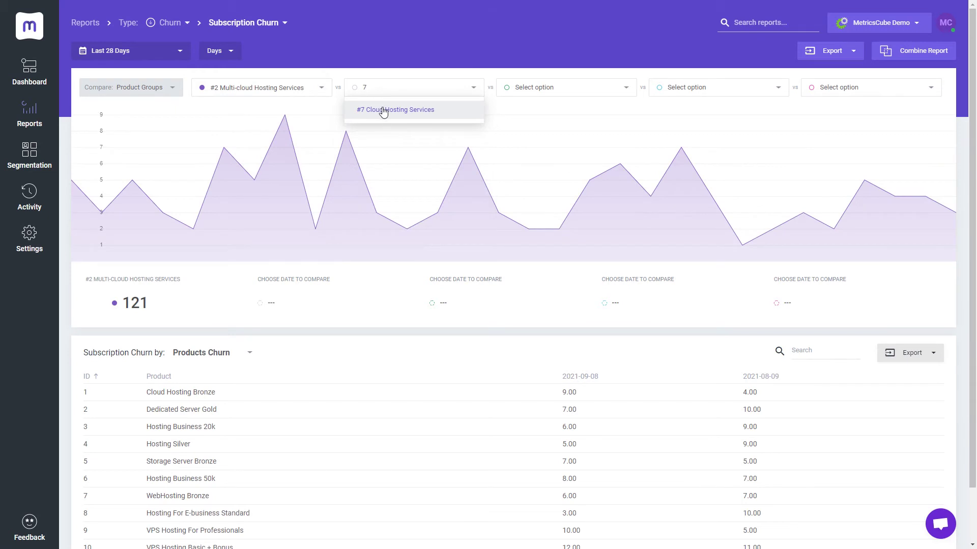
pyautogui.click(382, 108)
# - Fill the remaining three comparison slots with #12 Dedicated Server Group, #15 Hosting Group and #3 E-commerce Hosting Solutions
pyautogui.click(537, 86)
pyautogui.write('12')
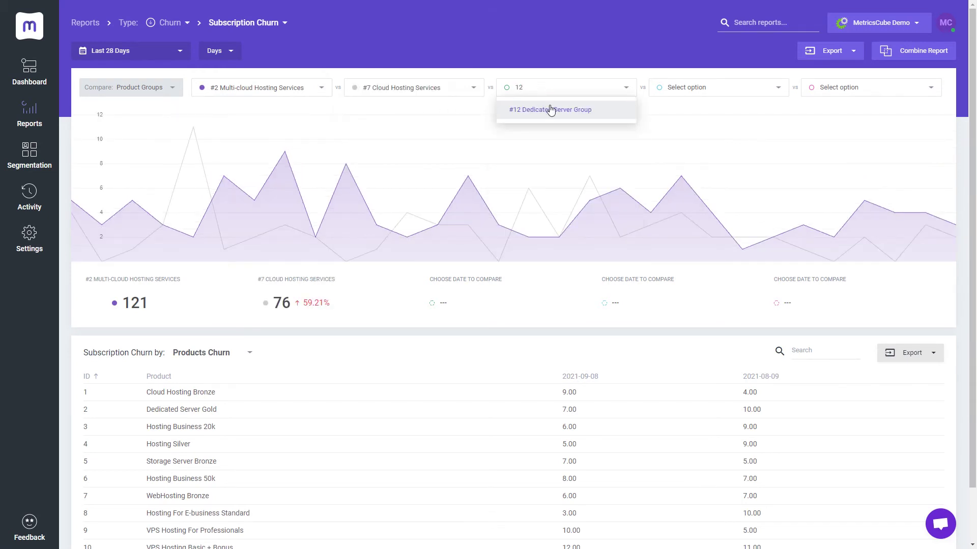
pyautogui.click(551, 109)
pyautogui.click(671, 87)
pyautogui.write('15')
pyautogui.click(695, 108)
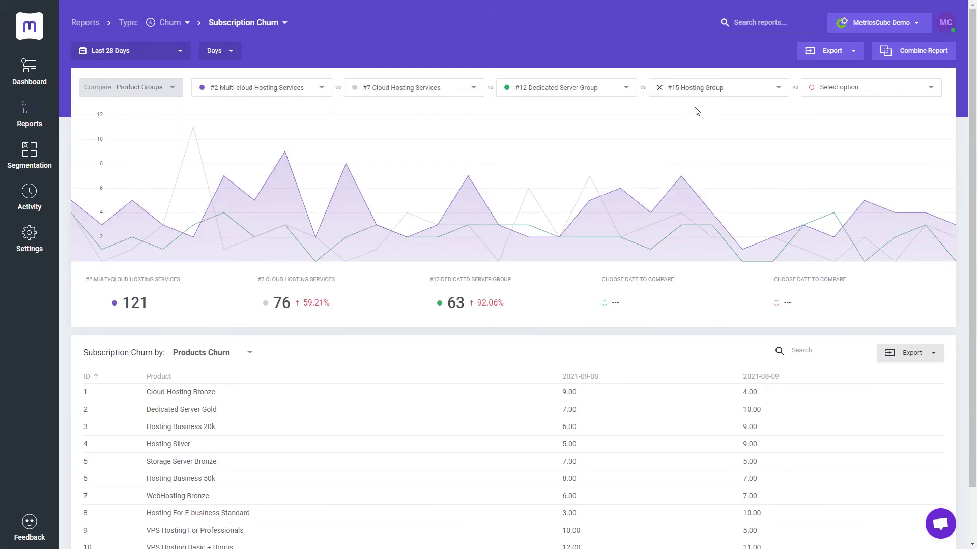
pyautogui.click(820, 89)
pyautogui.click(863, 189)
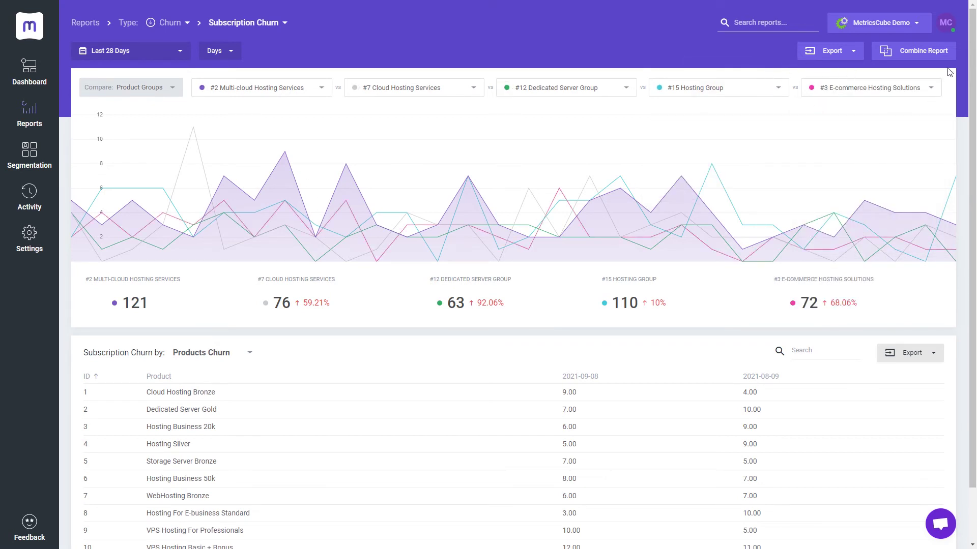
# - Look through the available breakdowns for the Subscription Churn table, keeping Products Churn selected
pyautogui.scroll(-1, 973, 96)
pyautogui.scroll(-1, 973, 97)
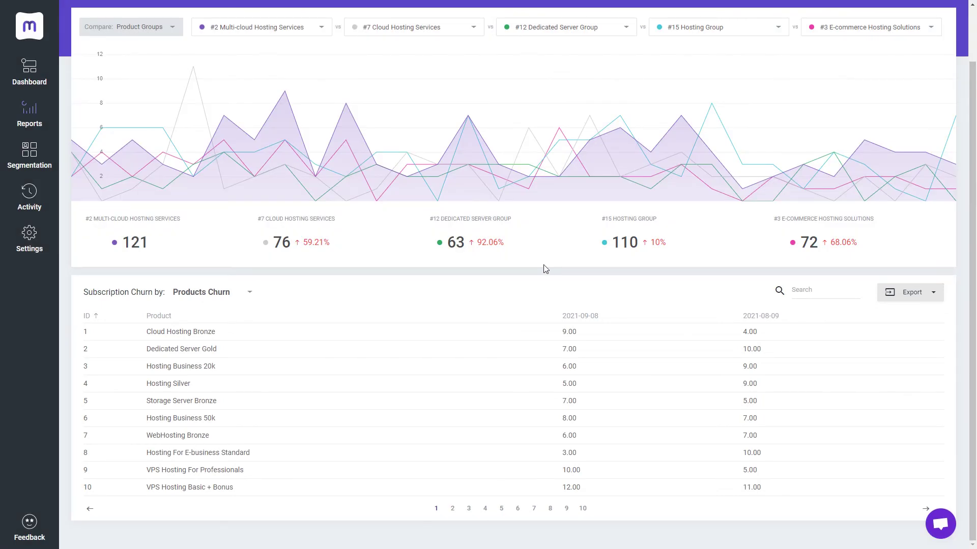
pyautogui.click(251, 295)
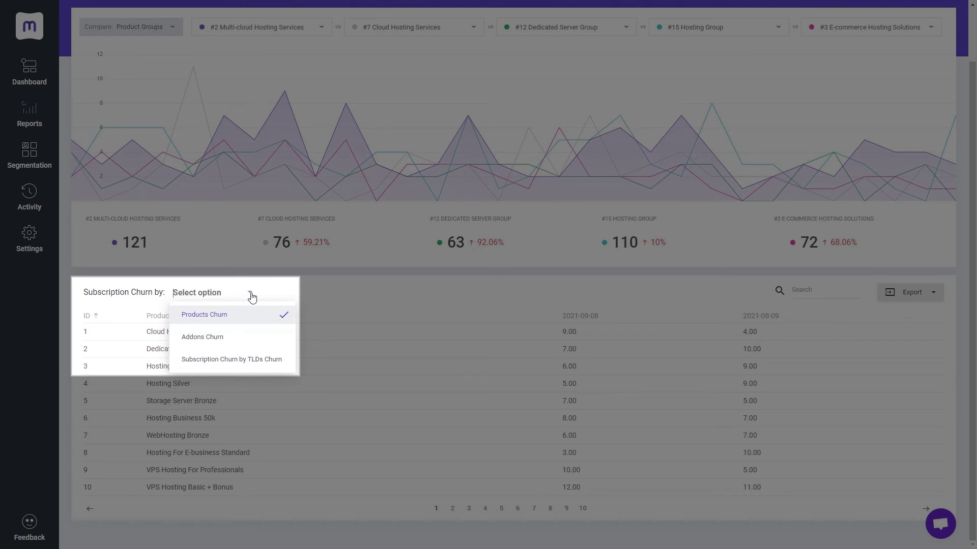
pyautogui.click(252, 295)
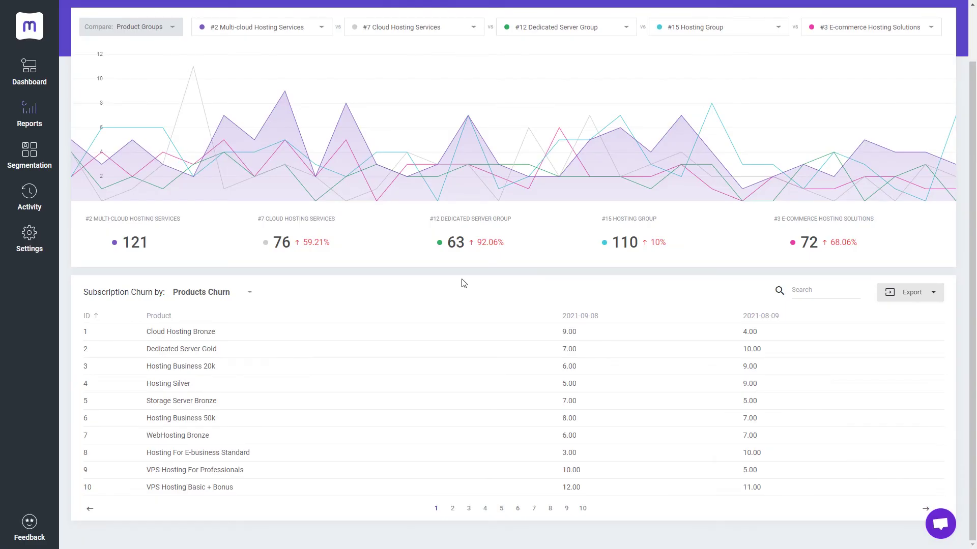
# - Search the Products Churn table for "hosting busines" and clear the search
pyautogui.click(799, 289)
pyautogui.write('hosting busines')
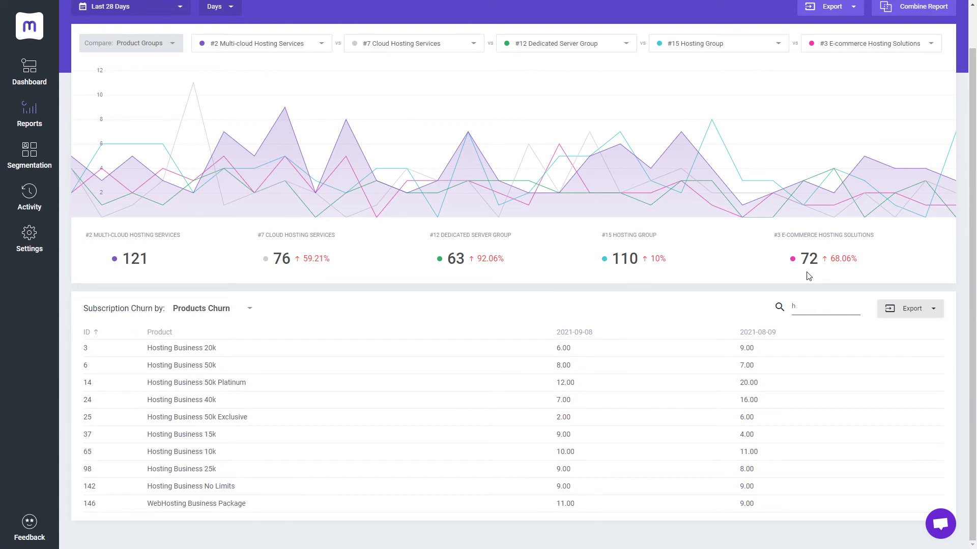
pyautogui.press('BackSpace')
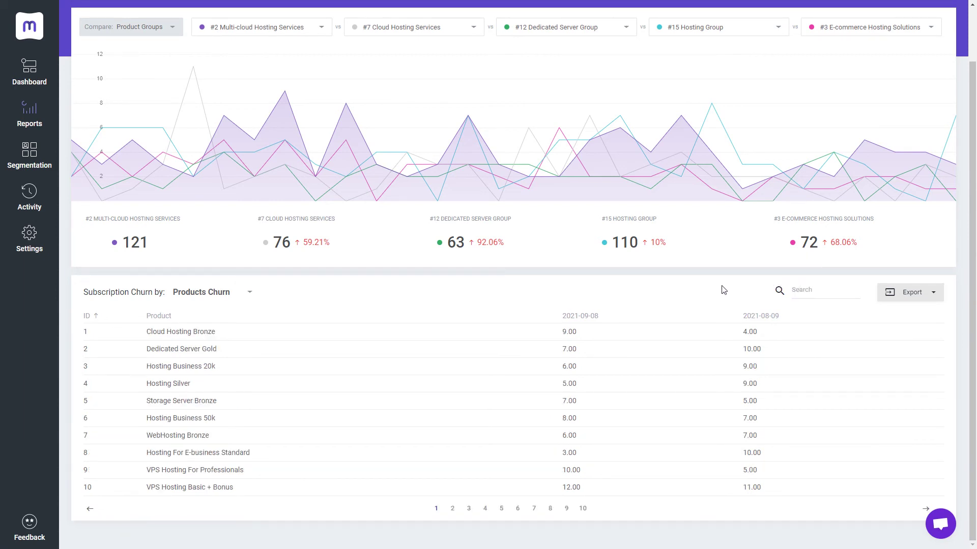
# - Sort the Products Churn table by the 2021-09-08 column in descending order
pyautogui.click(595, 321)
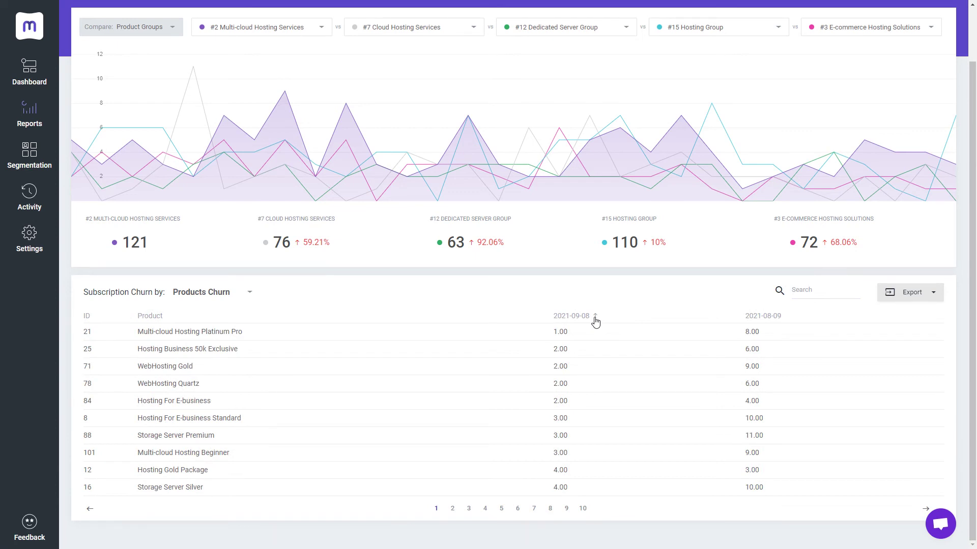
pyautogui.click(595, 321)
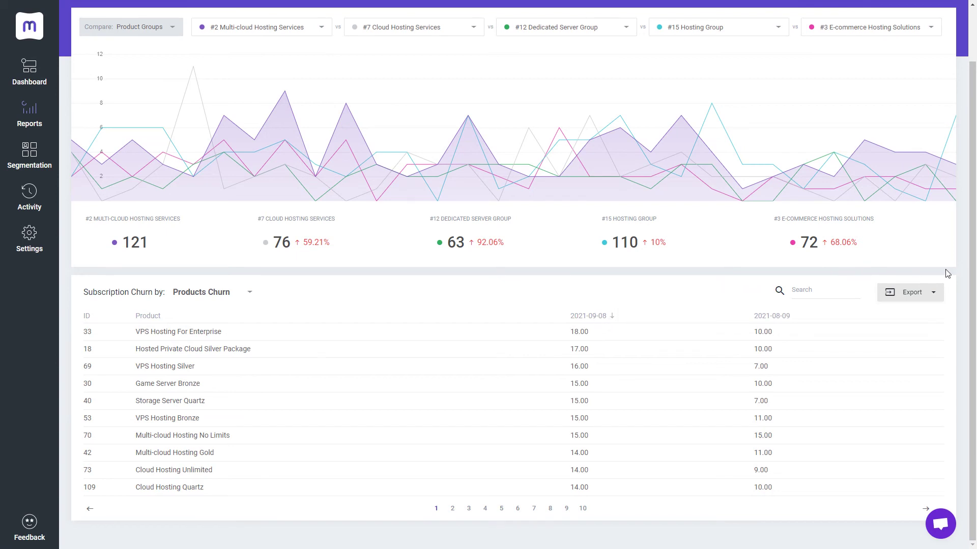
# - Switch the Subscription Churn comparison from product groups back to Dates
pyautogui.scroll(1, 975, 262)
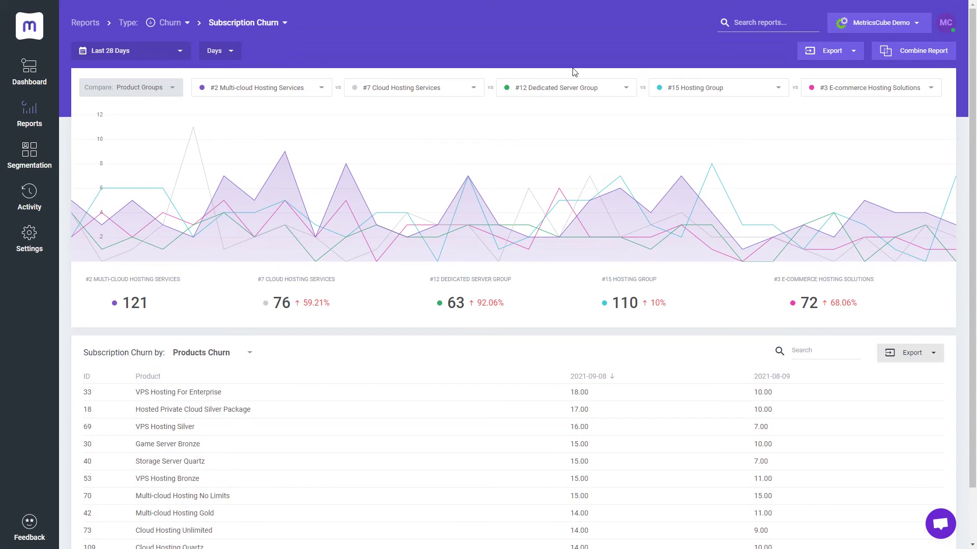
pyautogui.click(174, 87)
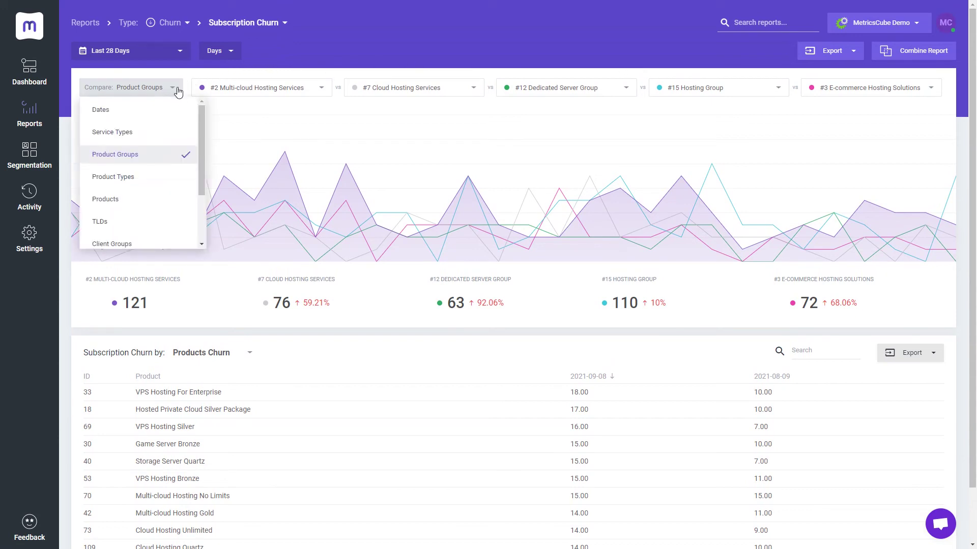
pyautogui.click(176, 110)
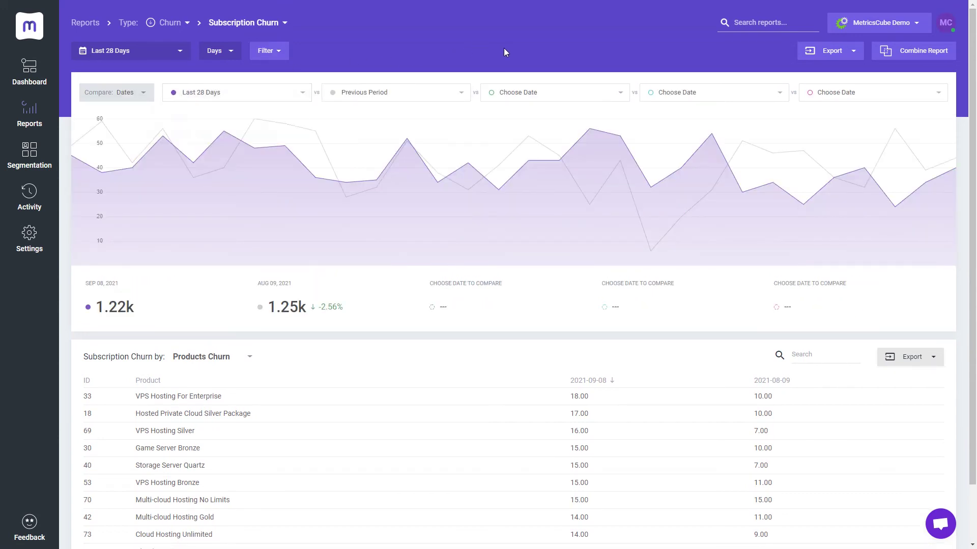
# - Set the third, fourth and fifth date slots of the comparison to Previous Period
pyautogui.click(544, 92)
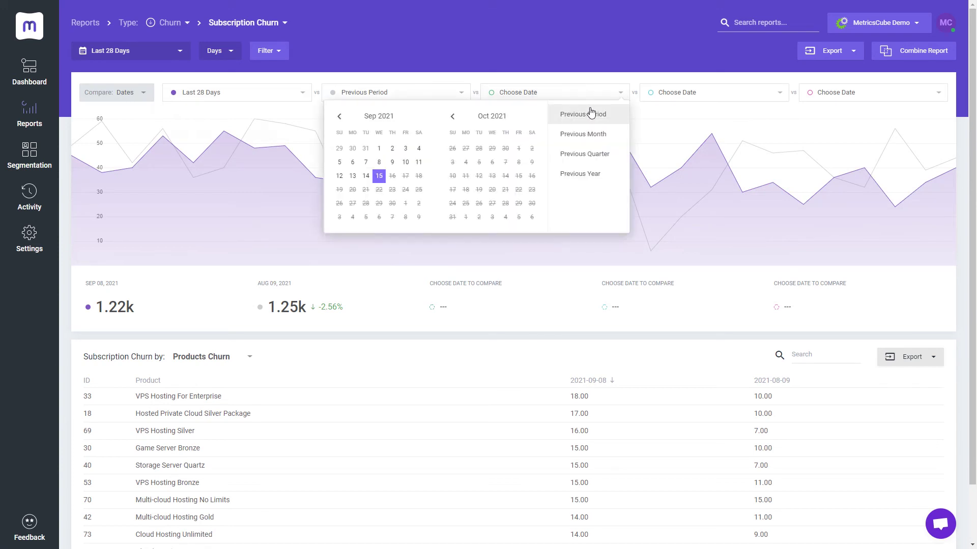
pyautogui.click(588, 111)
pyautogui.click(689, 93)
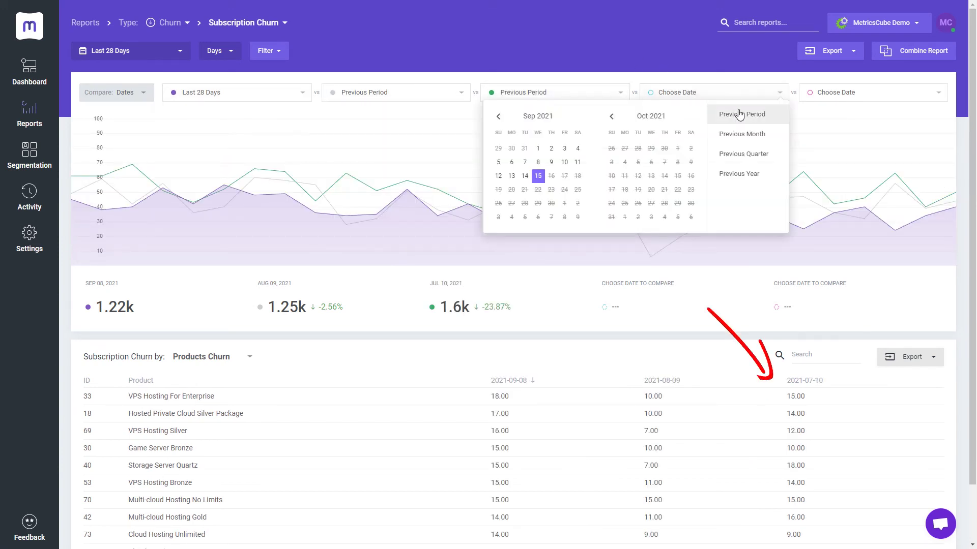
pyautogui.click(741, 113)
pyautogui.click(845, 92)
pyautogui.click(894, 108)
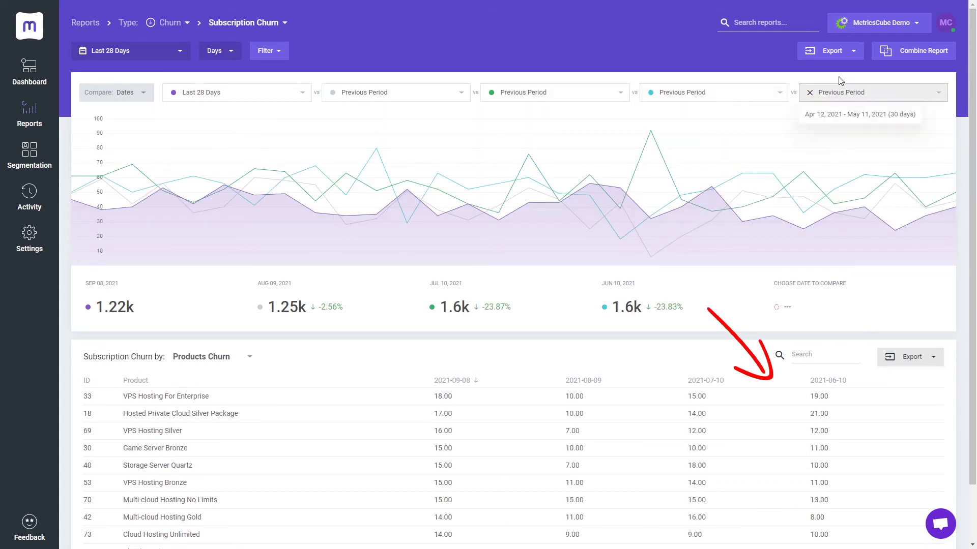